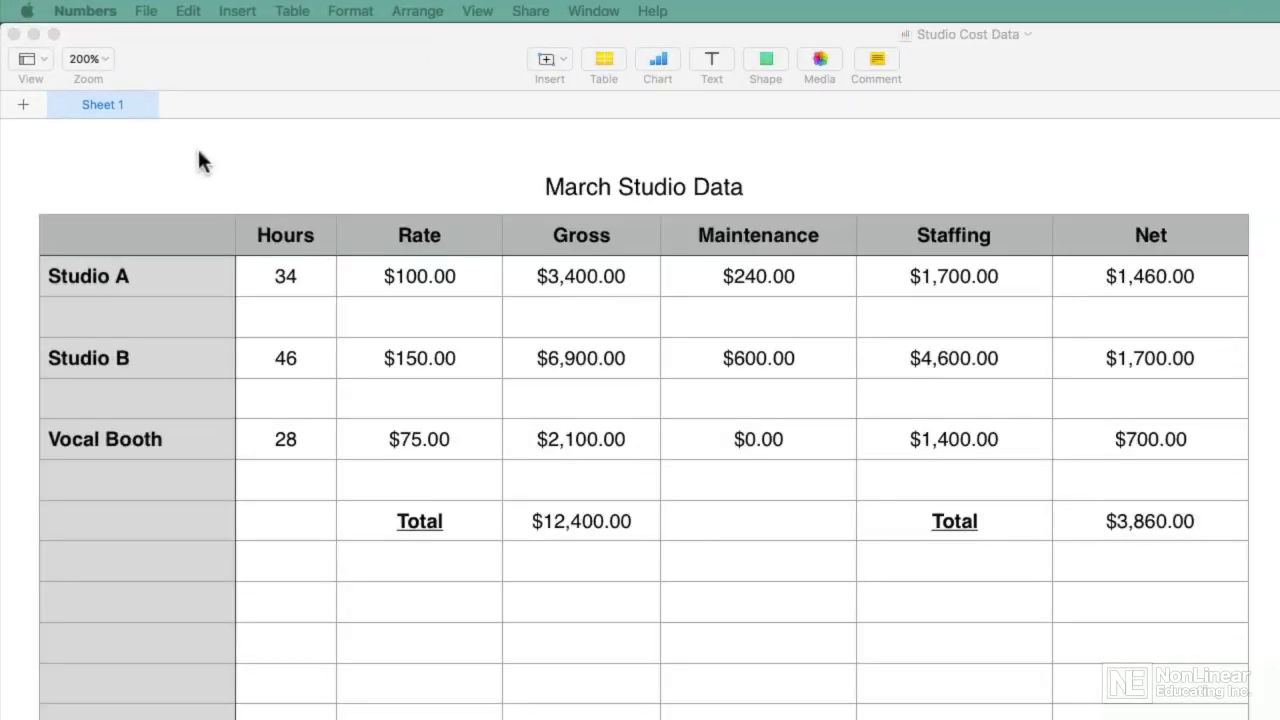
# - Bring up the Numbers app menu to reach Preferences
pyautogui.click(103, 12)
# - In General preferences, make new documents use the Blank template
pyautogui.click(117, 64)
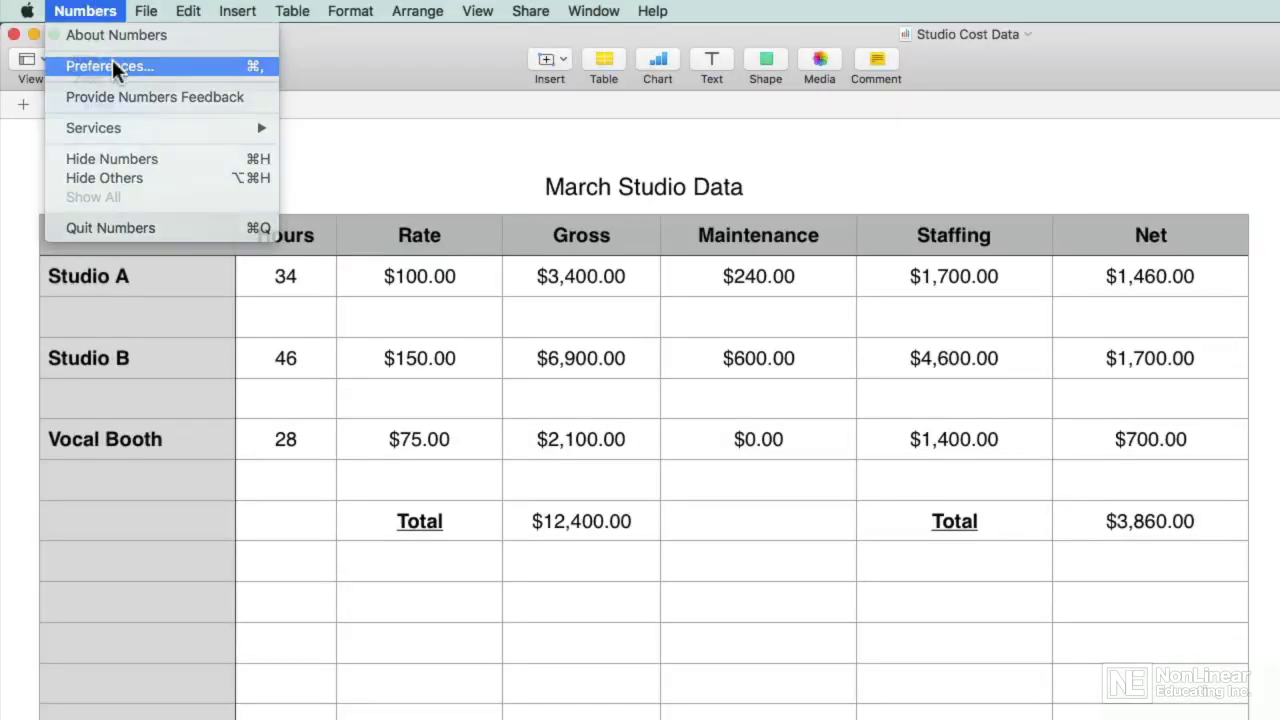
pyautogui.click(777, 357)
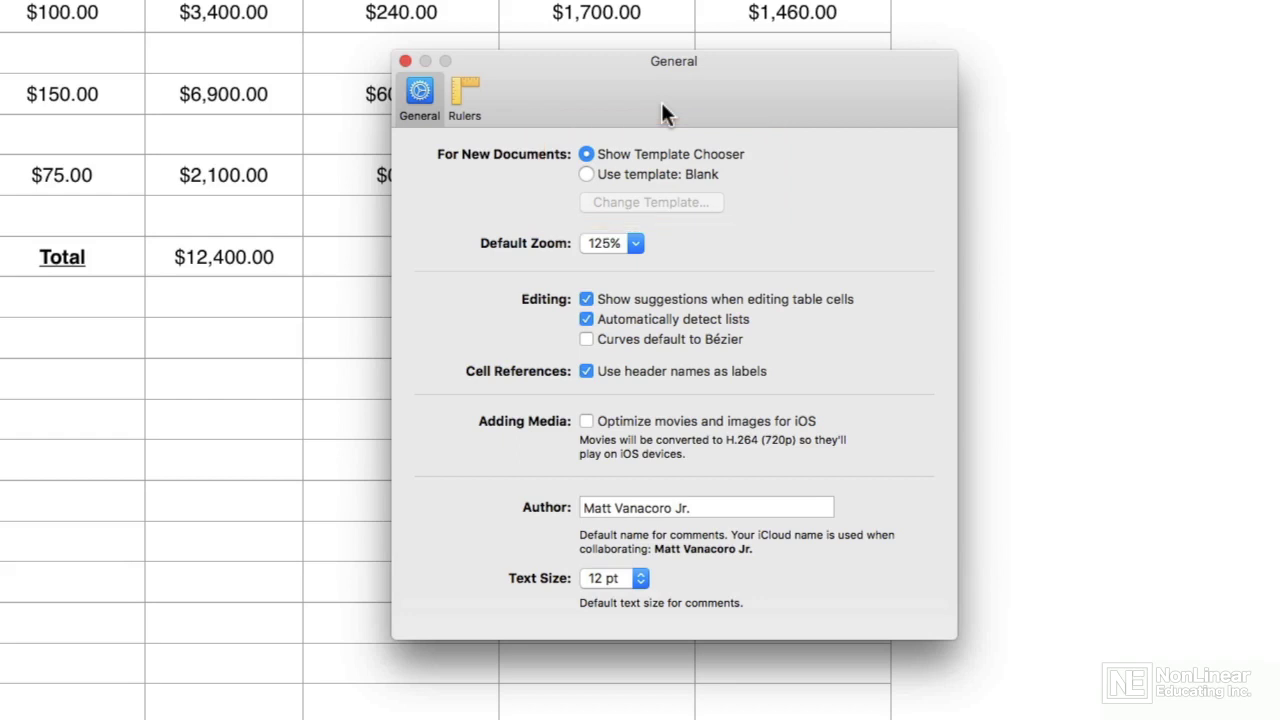
pyautogui.click(643, 175)
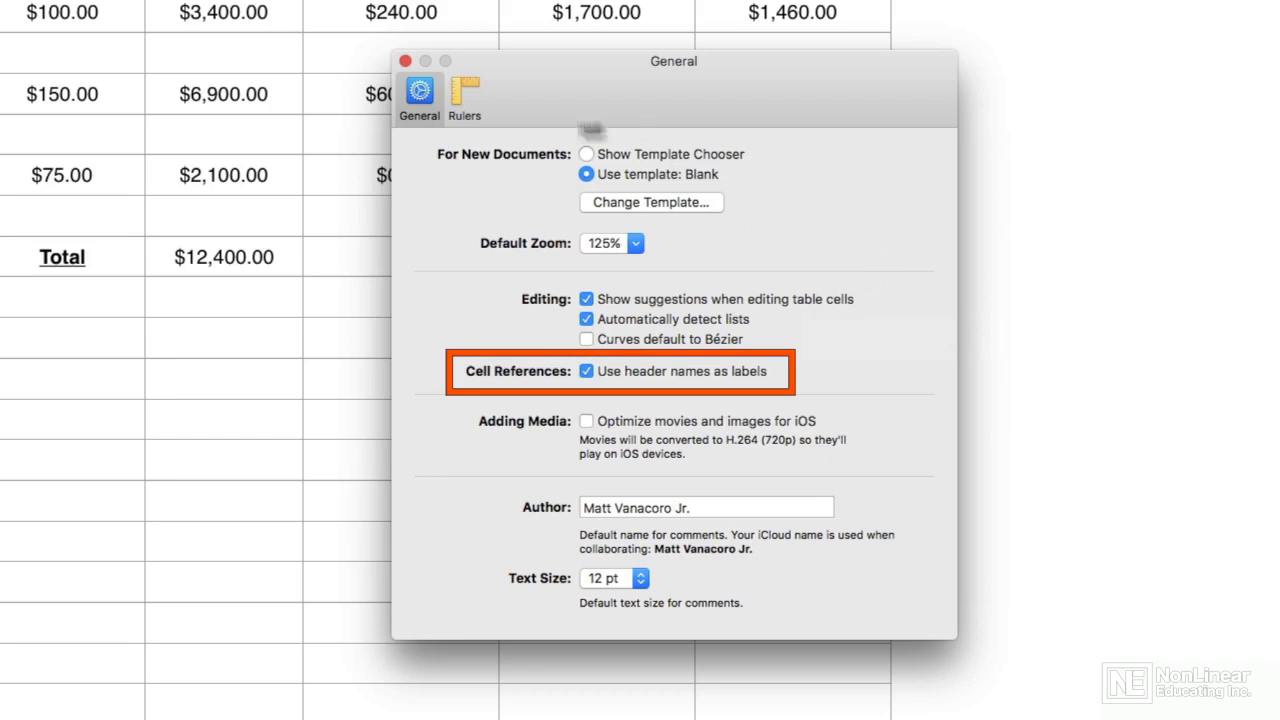
# - Close preferences and build a trial G10 formula adding Studio A's Net and Maintenance
pyautogui.click(405, 62)
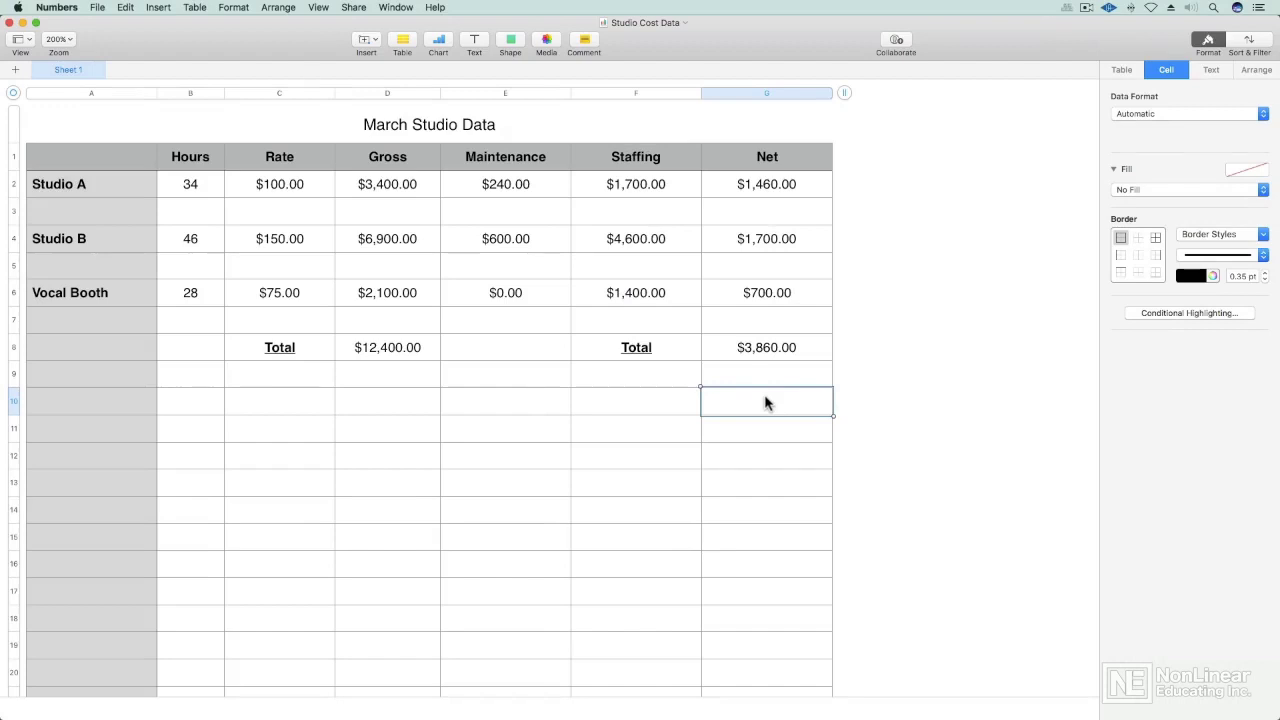
pyautogui.write('=')
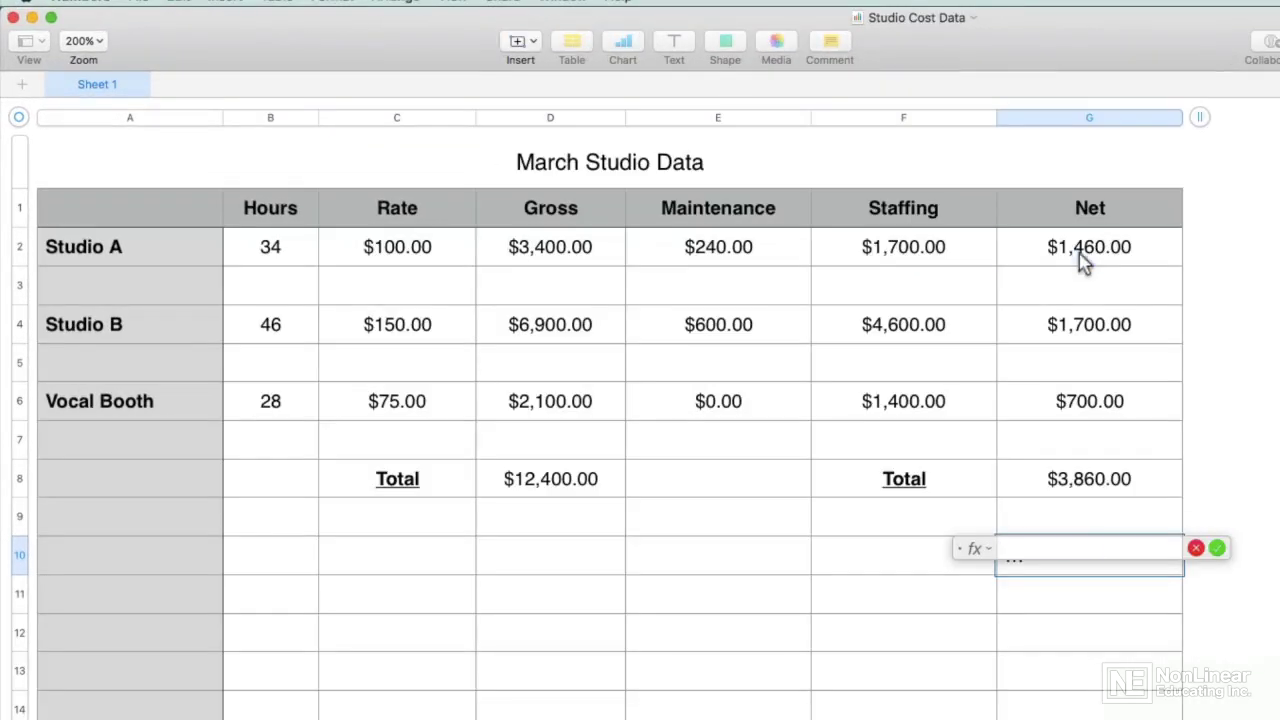
pyautogui.click(760, 195)
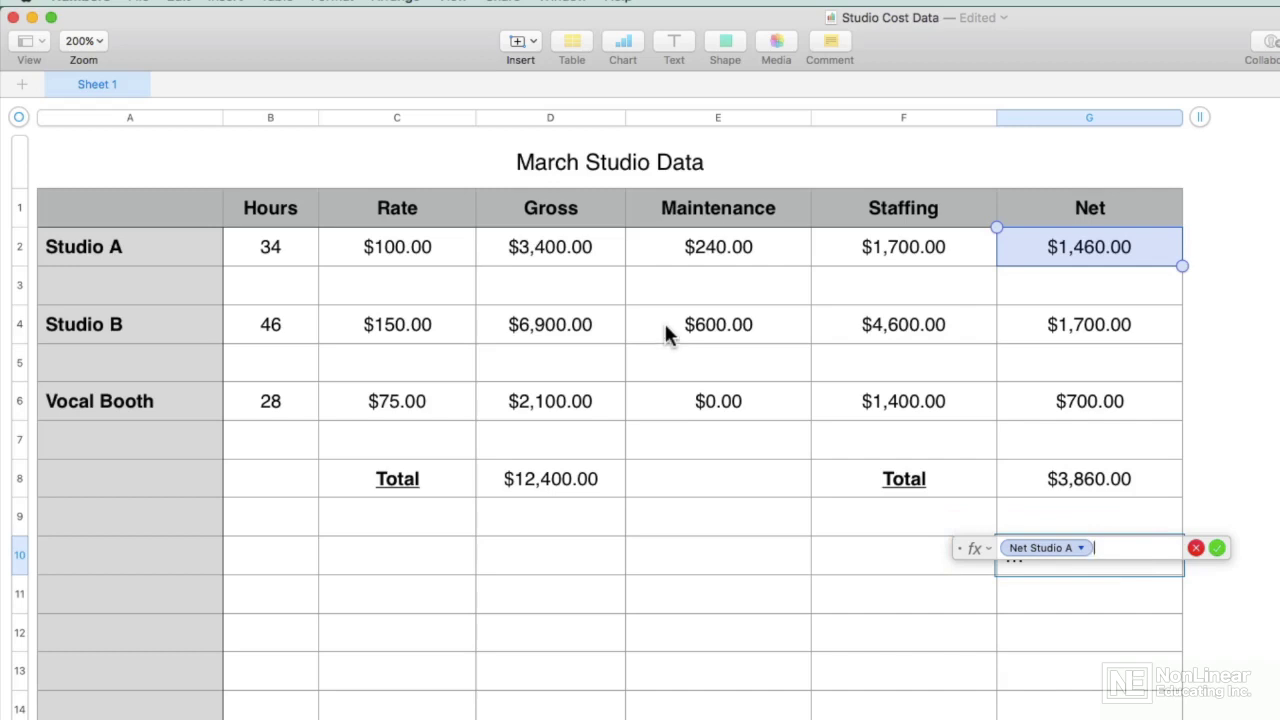
pyautogui.write('+')
pyautogui.click(720, 248)
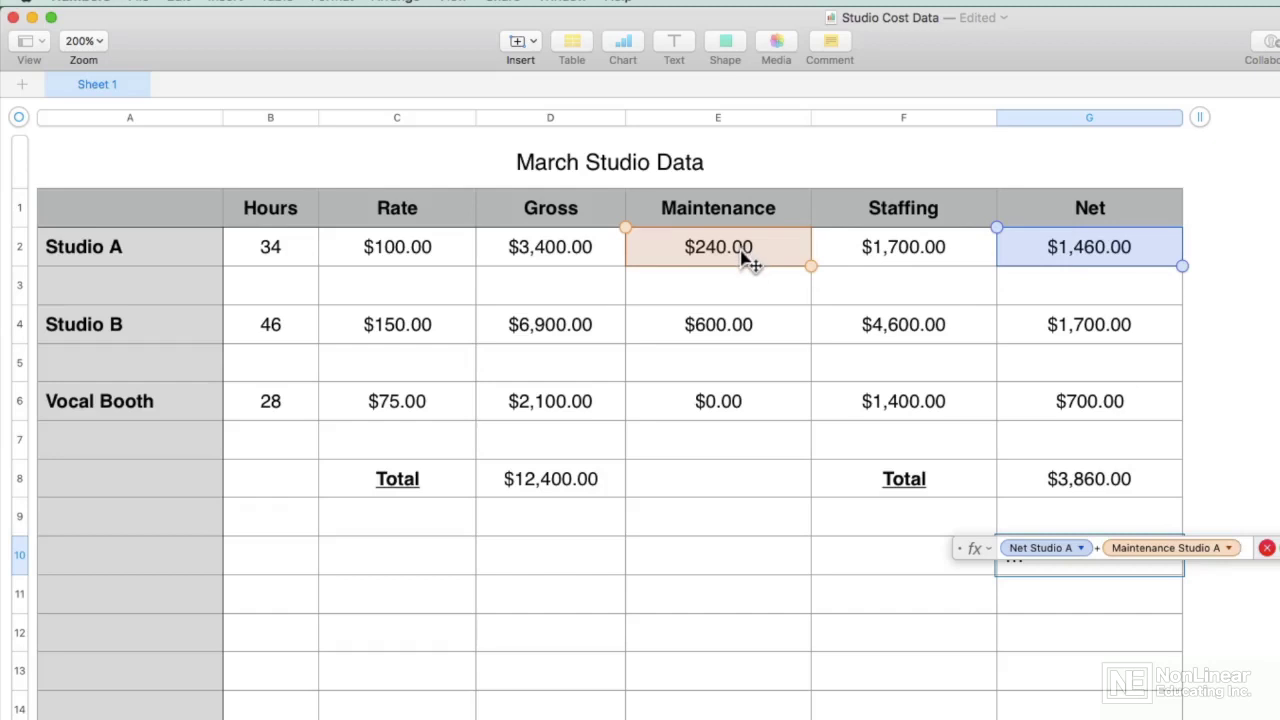
# - Undo the trial formula and cancel it, leaving G10 empty
pyautogui.press('super+z')
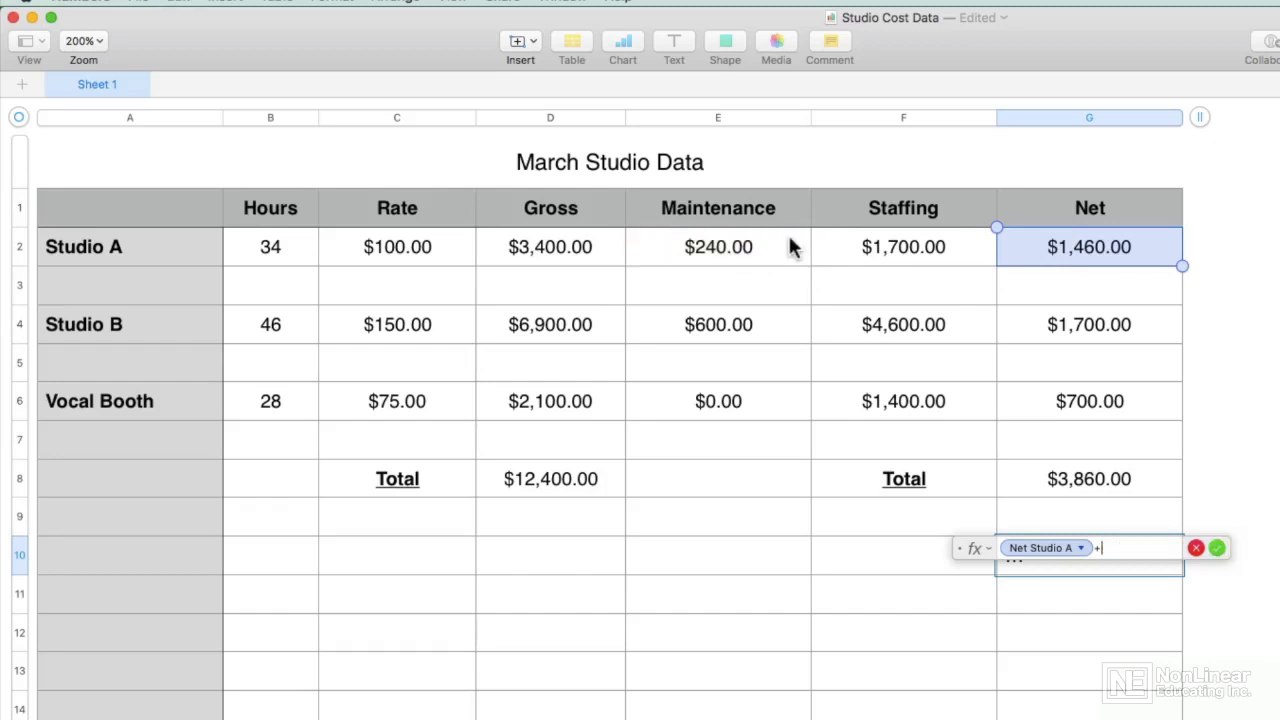
pyautogui.press('super+z')
pyautogui.press('Escape')
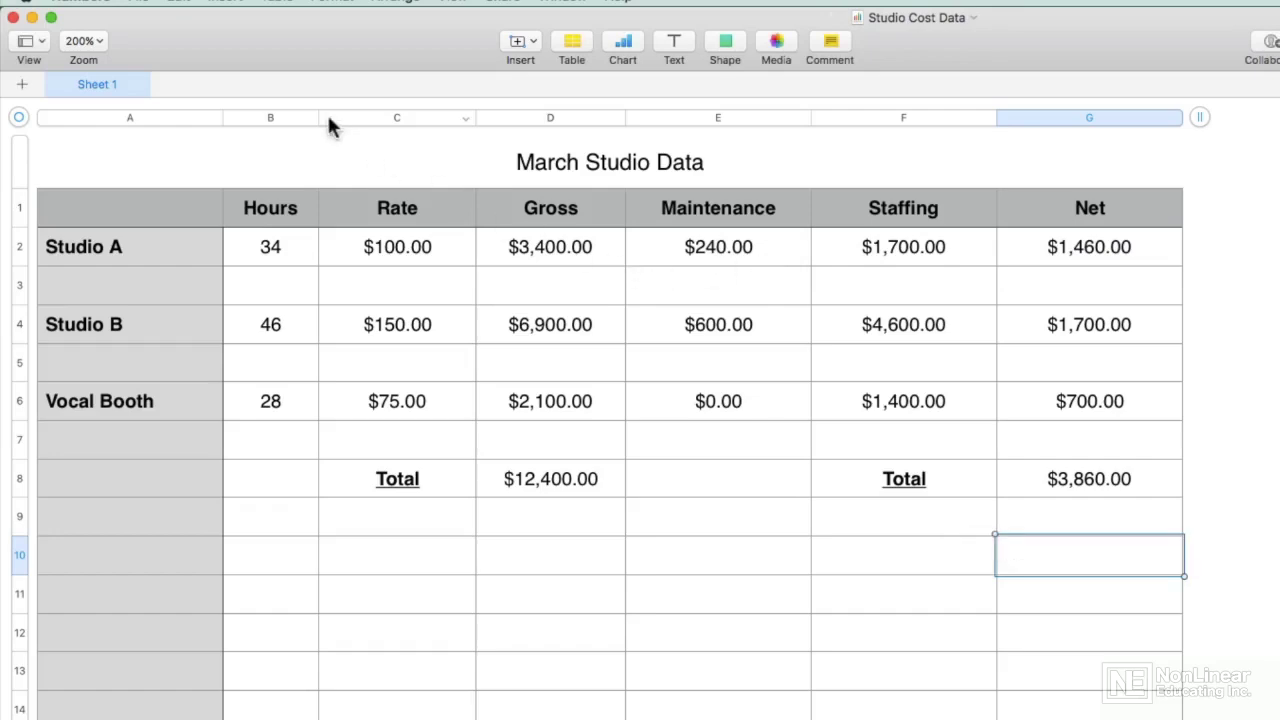
# - Turn off 'Use header names as labels' in preferences and close the window
pyautogui.click(76, 3)
pyautogui.click(86, 46)
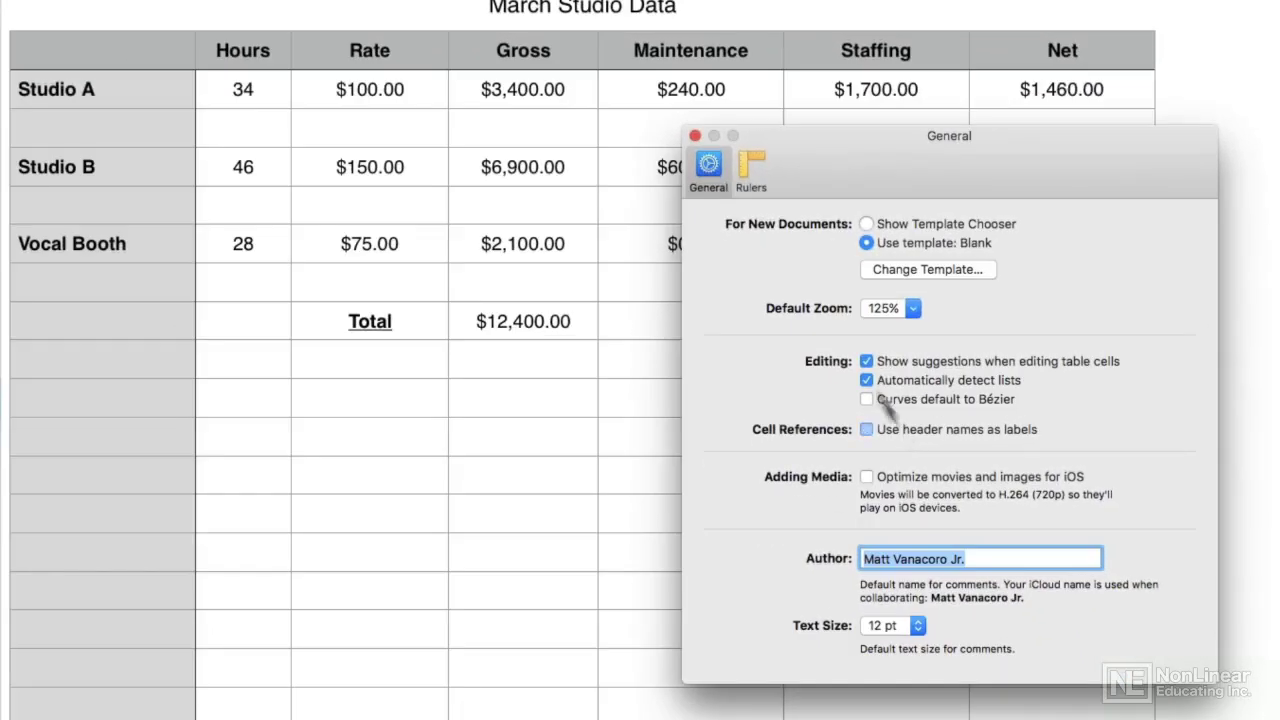
pyautogui.click(868, 430)
pyautogui.click(694, 136)
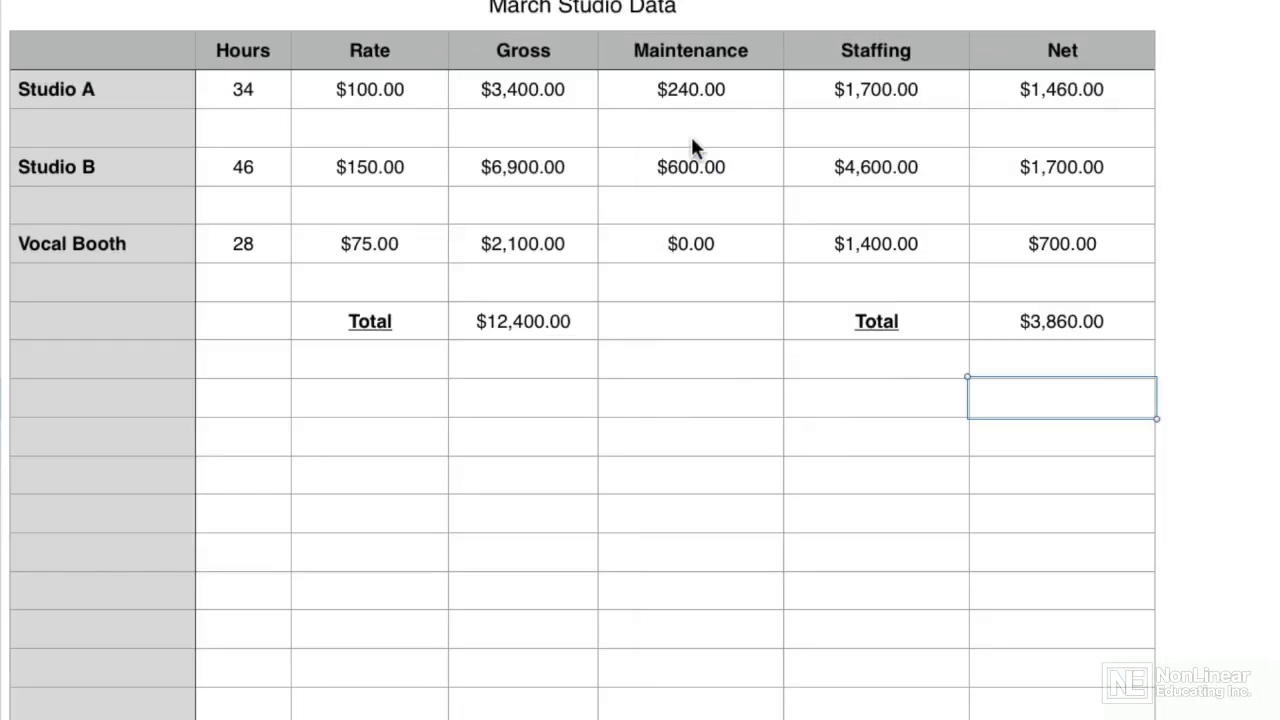
# - Test a G10 formula showing plain G2 references, cancel it, and reopen preferences
pyautogui.write('=')
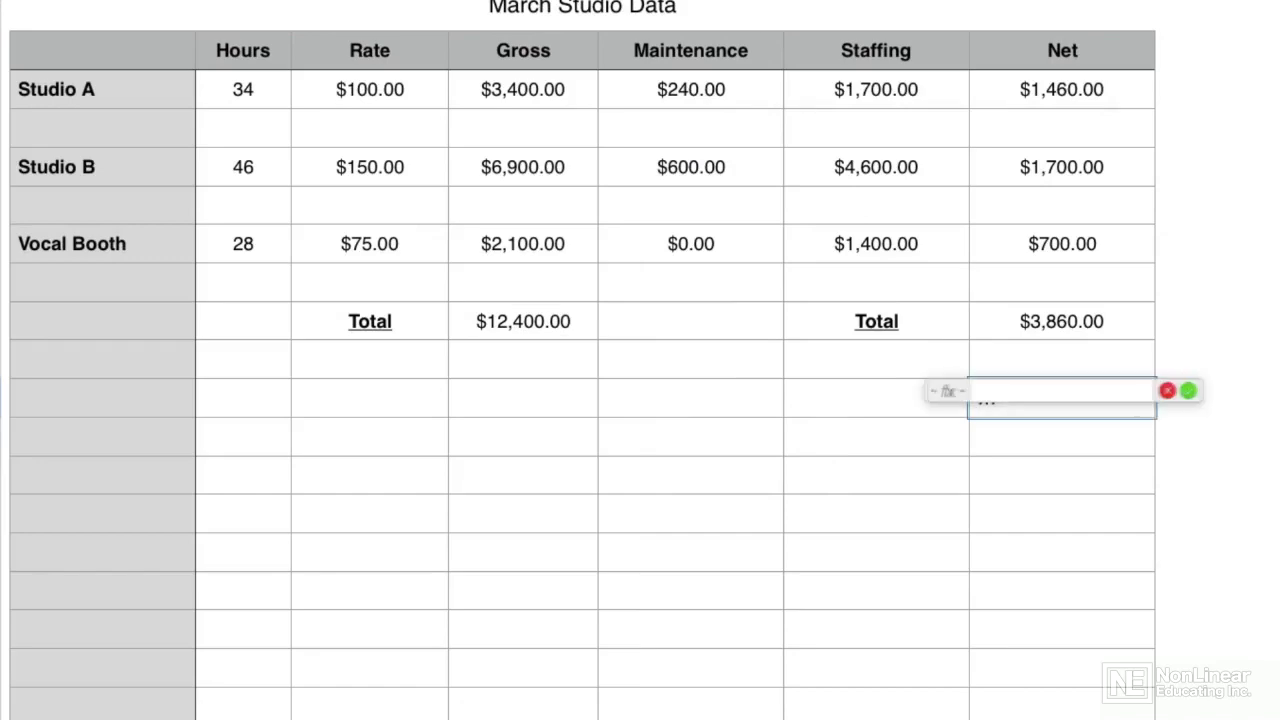
pyautogui.click(1100, 92)
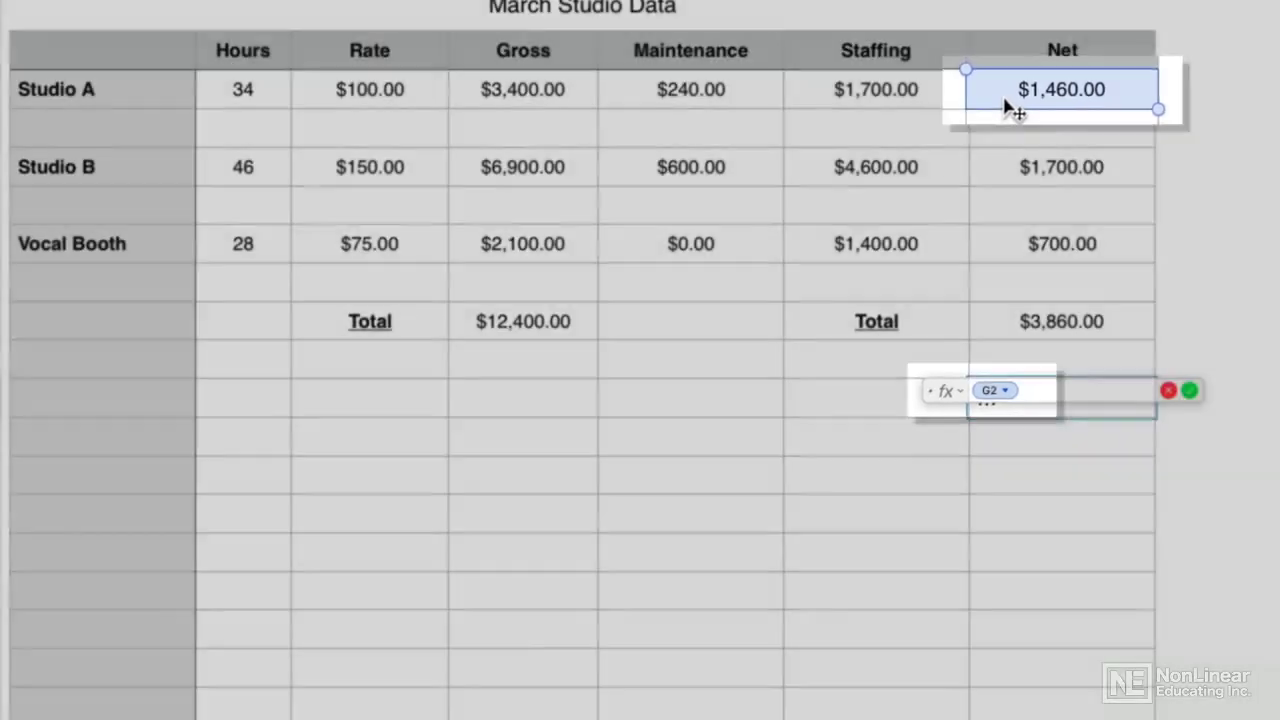
pyautogui.press('BackSpace')
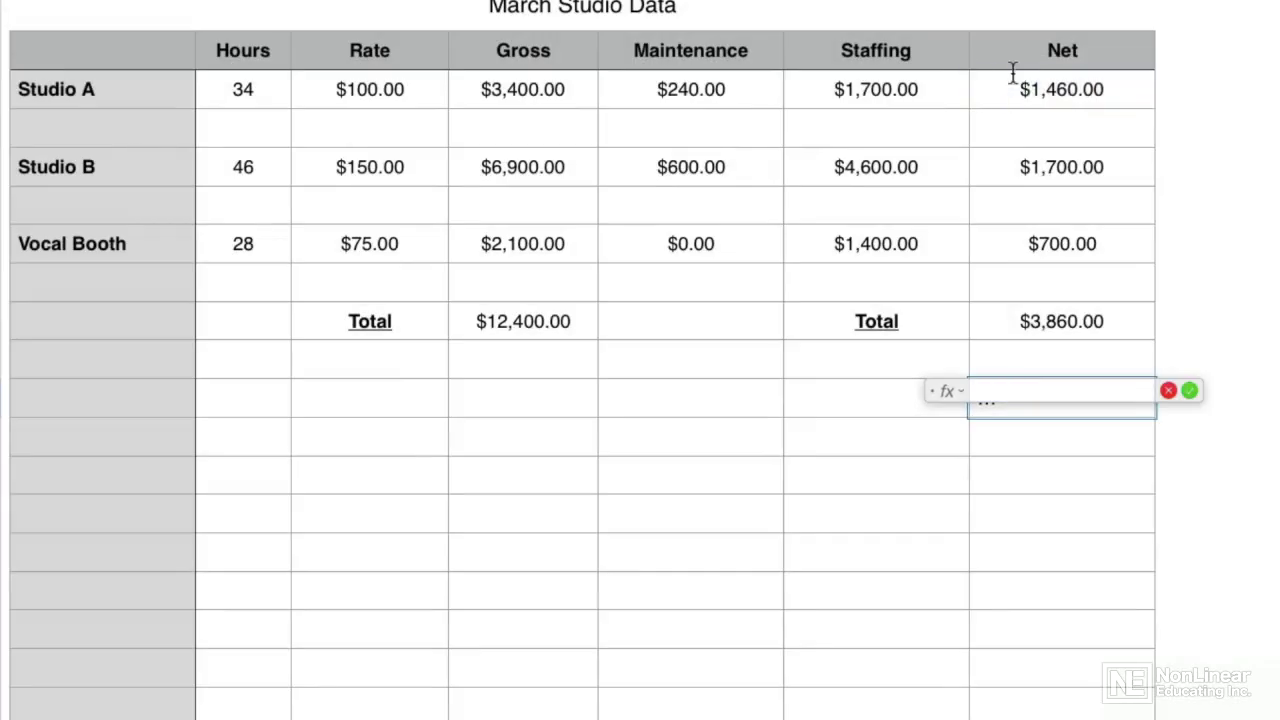
pyautogui.press('Escape')
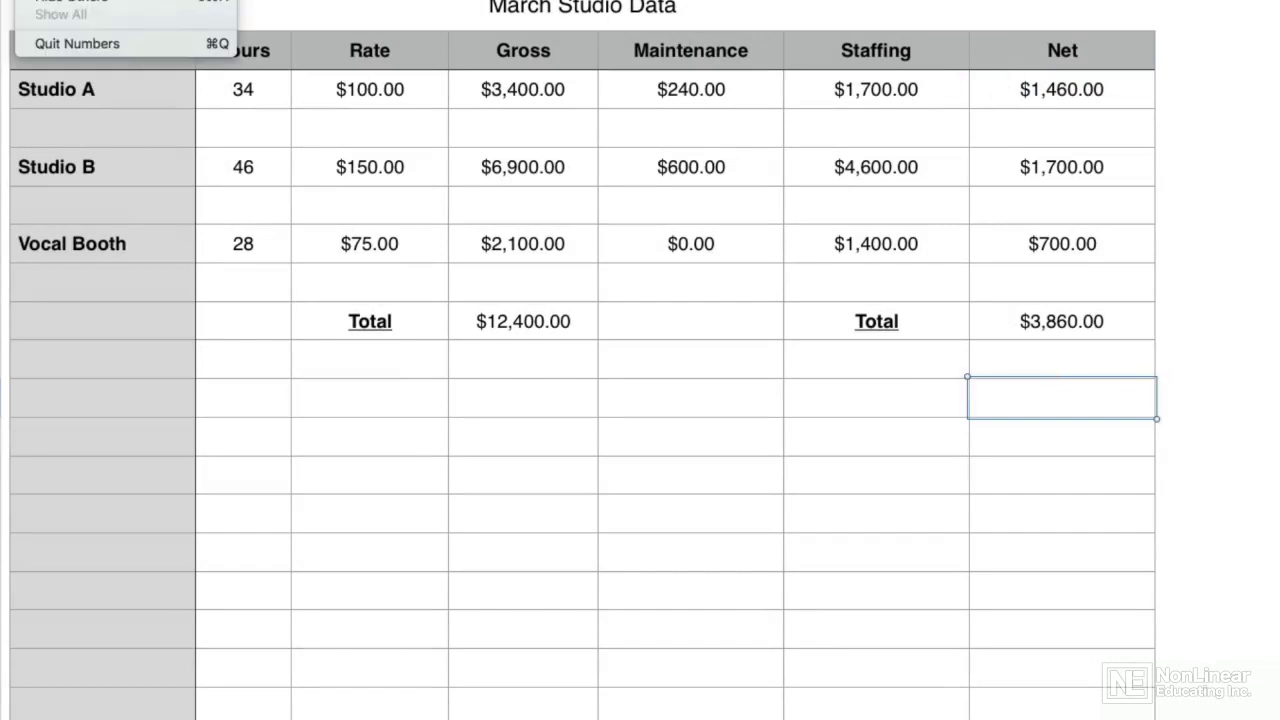
pyautogui.press('super+comma')
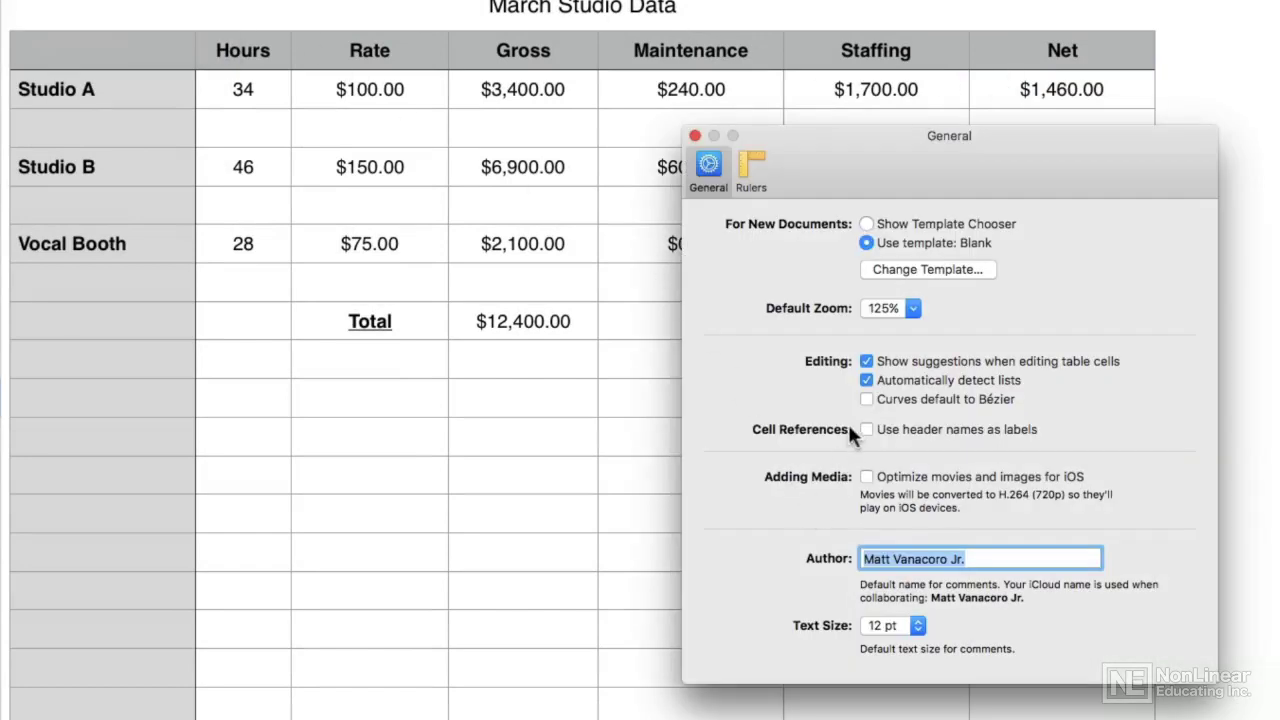
# - Re-enable 'Use header names as labels' in General preferences
pyautogui.click(865, 429)
# - Review the Rulers settings (points units, alignment guides) and close preferences
pyautogui.click(750, 165)
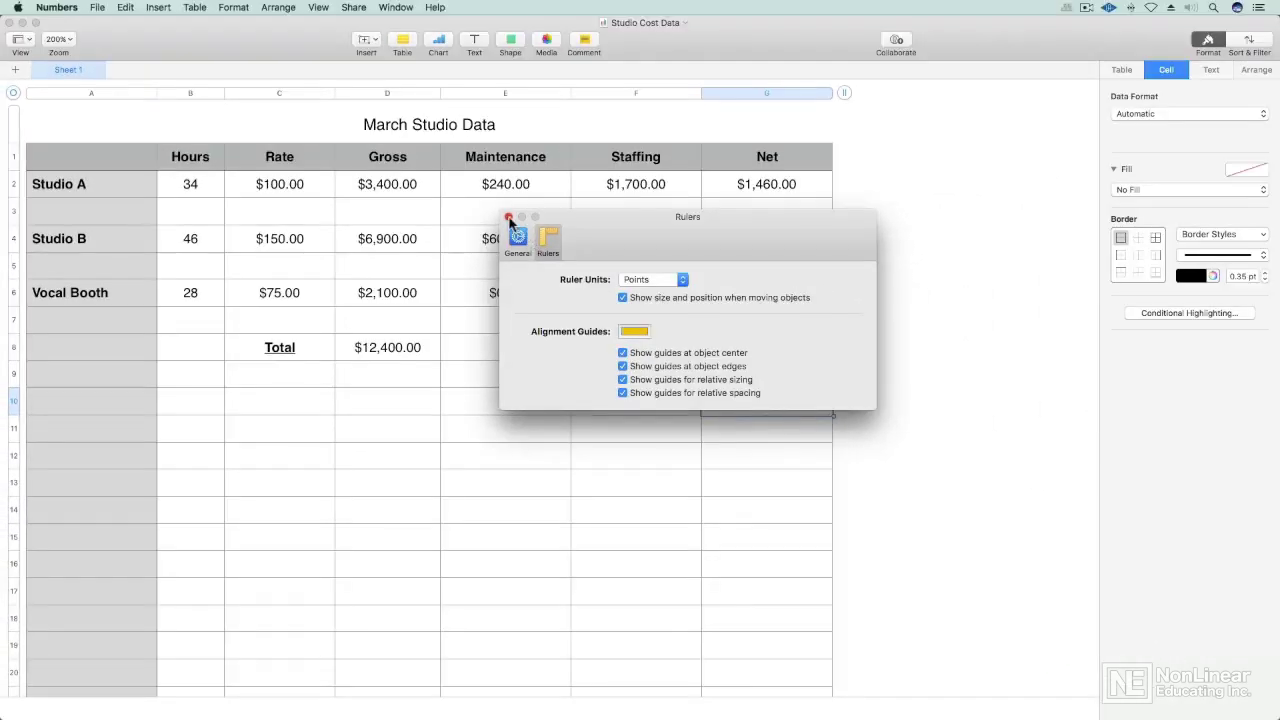
pyautogui.click(509, 218)
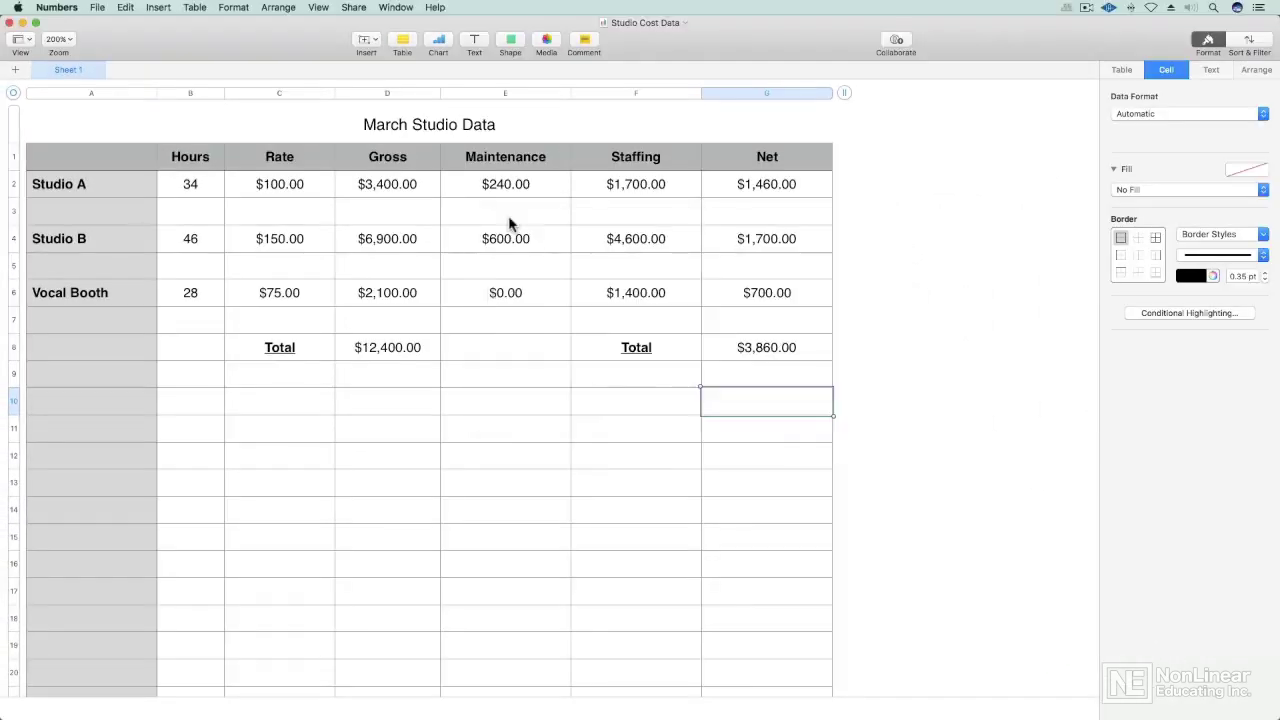
# - Insert a blue square below the table, centred on the Gross–Maintenance column border
pyautogui.click(511, 42)
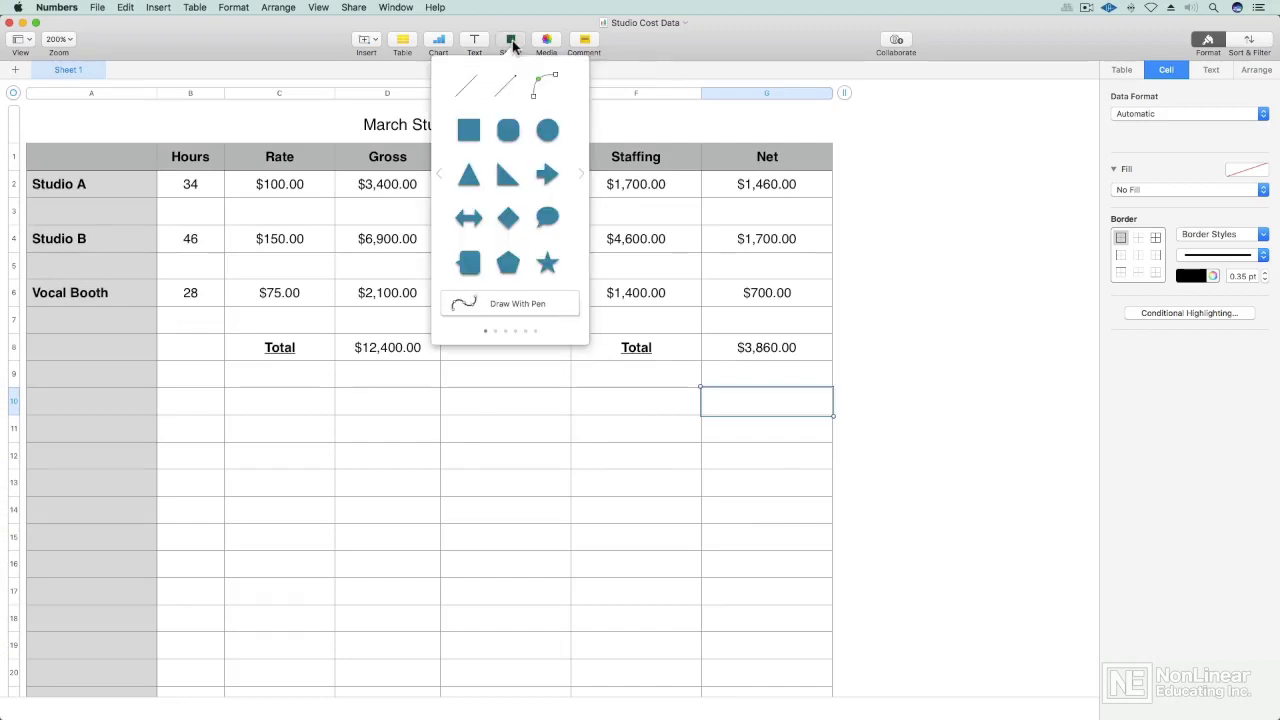
pyautogui.click(469, 131)
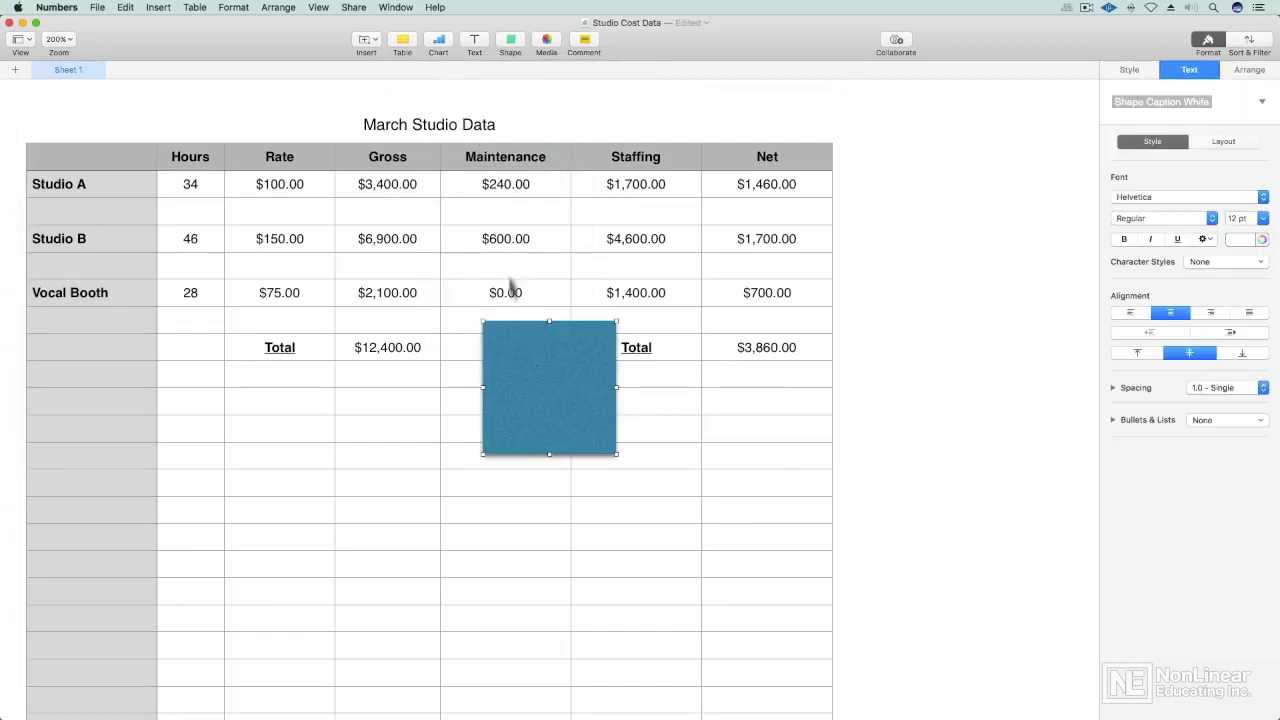
pyautogui.moveTo(545, 396)
pyautogui.mouseDown()
pyautogui.moveTo(527, 465)
pyautogui.moveTo(523, 451)
pyautogui.moveTo(455, 453)
pyautogui.mouseUp()
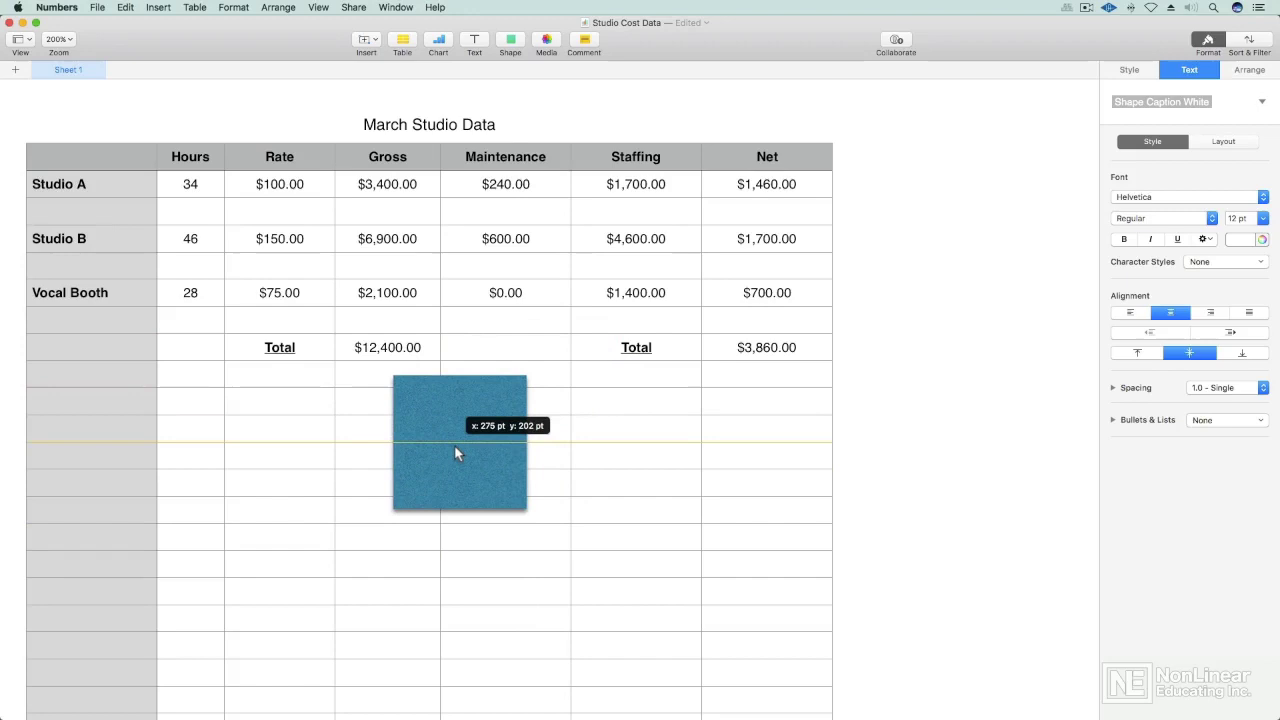
pyautogui.moveTo(455, 453)
pyautogui.mouseDown()
pyautogui.moveTo(409, 449)
pyautogui.moveTo(437, 450)
pyautogui.moveTo(437, 417)
pyautogui.mouseUp()
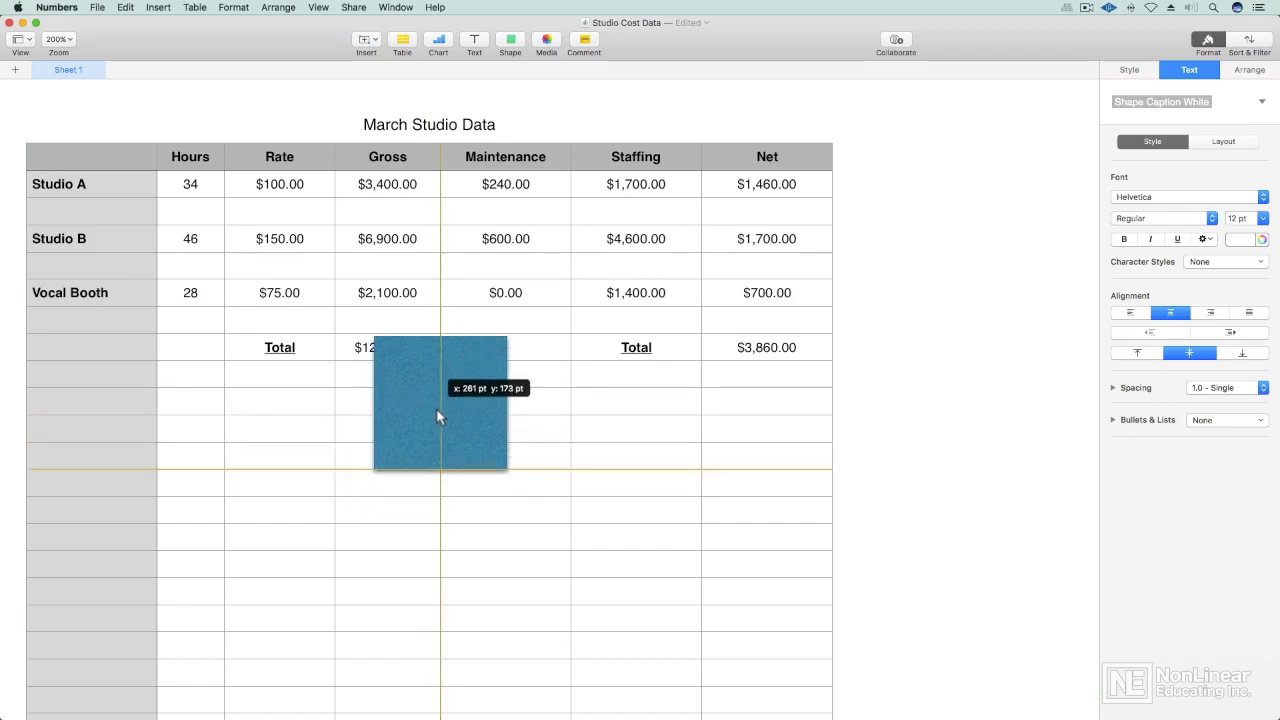
pyautogui.moveTo(437, 416)
pyautogui.mouseDown()
pyautogui.moveTo(494, 498)
pyautogui.moveTo(433, 447)
pyautogui.mouseUp()
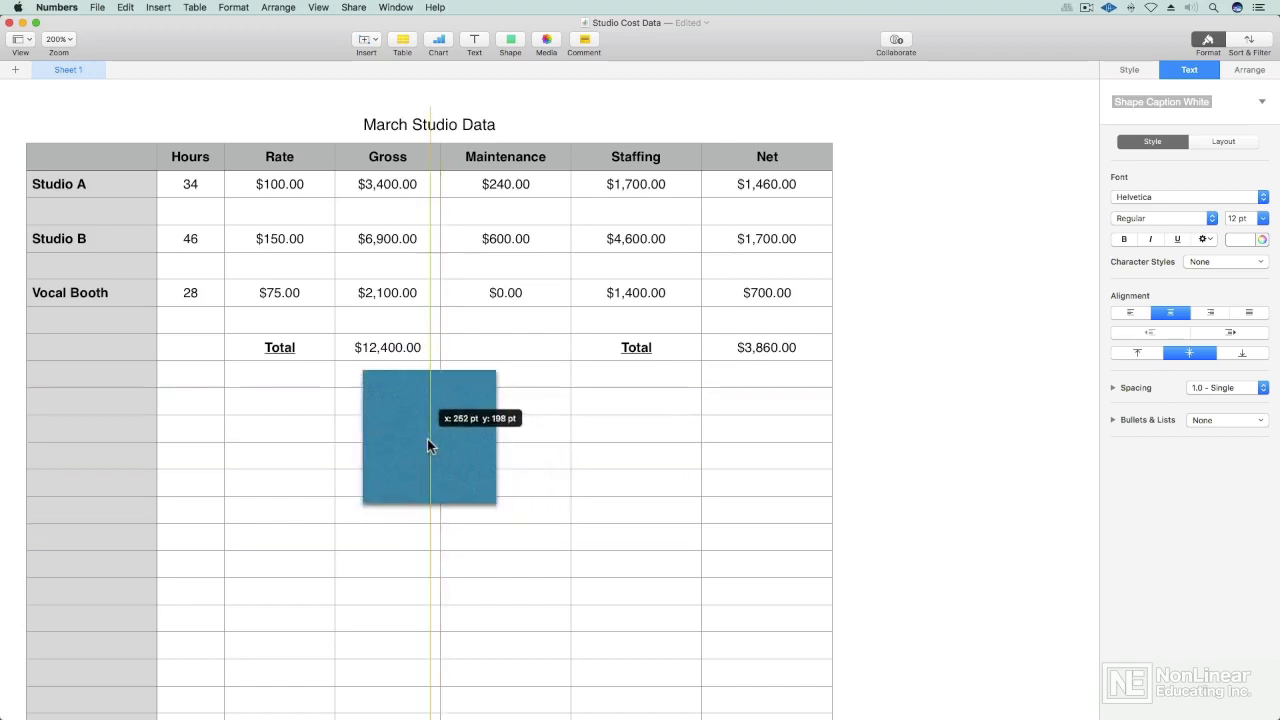